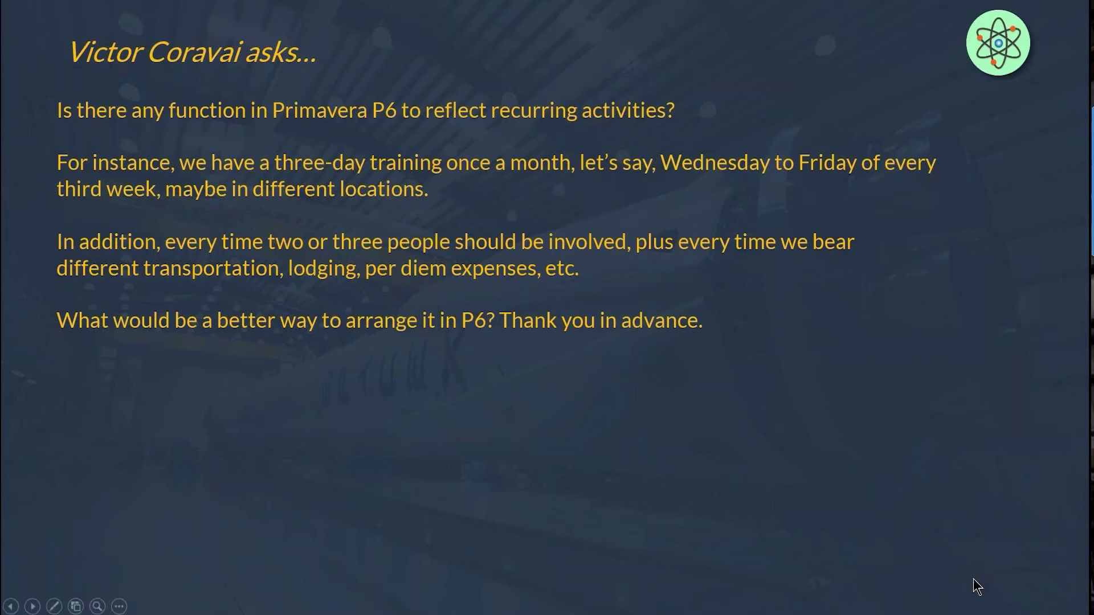
Leave the recurring-activities slide show and return to the Commercial Construction schedule in P6
{"action": "key", "text": "alt+Tab"}
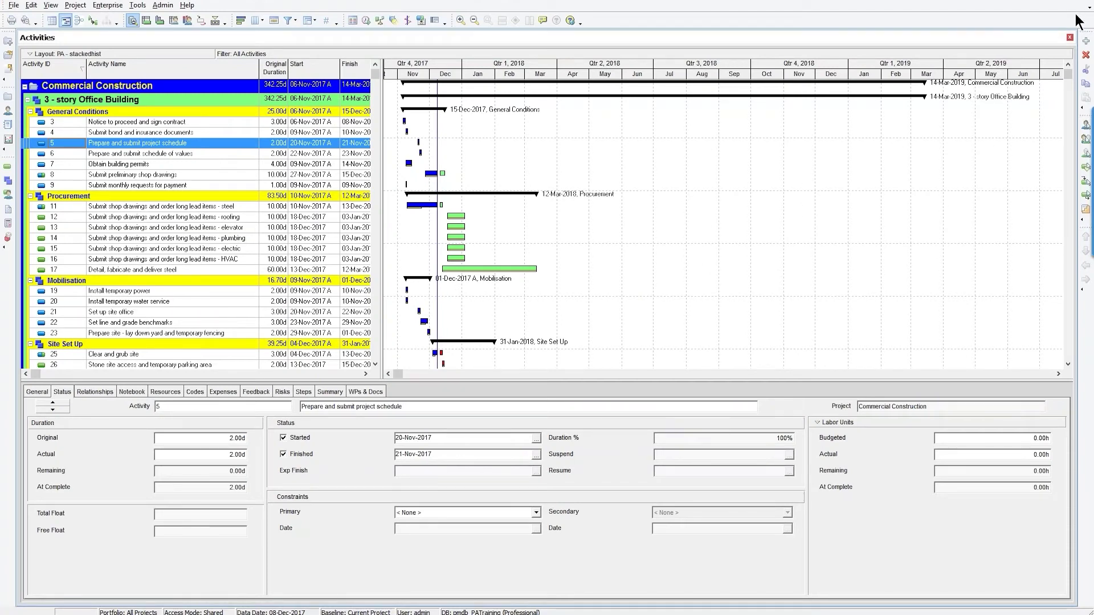
Add a new activity named 'Meeting 1' under the Commercial Construction project
{"action": "left_click", "coordinate": [117, 91]}
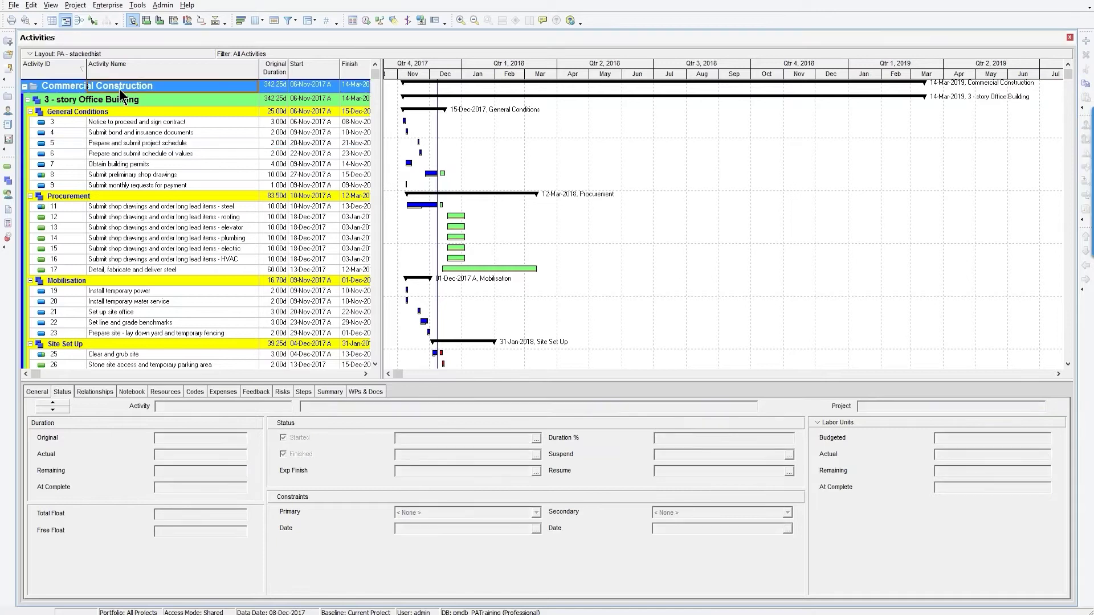
{"action": "left_click", "coordinate": [1084, 41]}
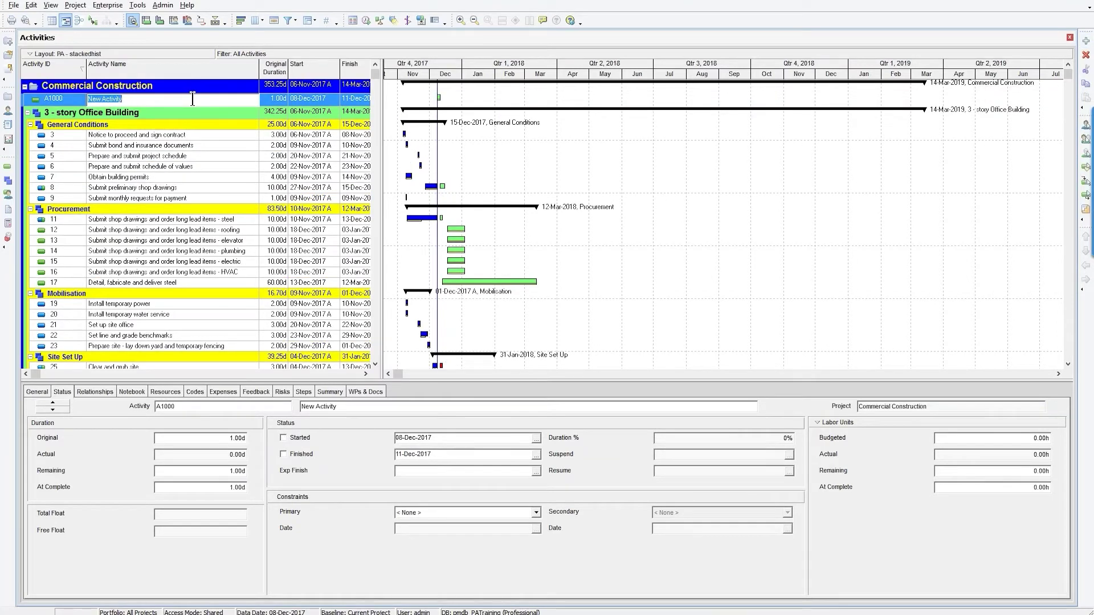
{"action": "type", "text": "Meeting 1"}
{"action": "key", "text": "Return"}
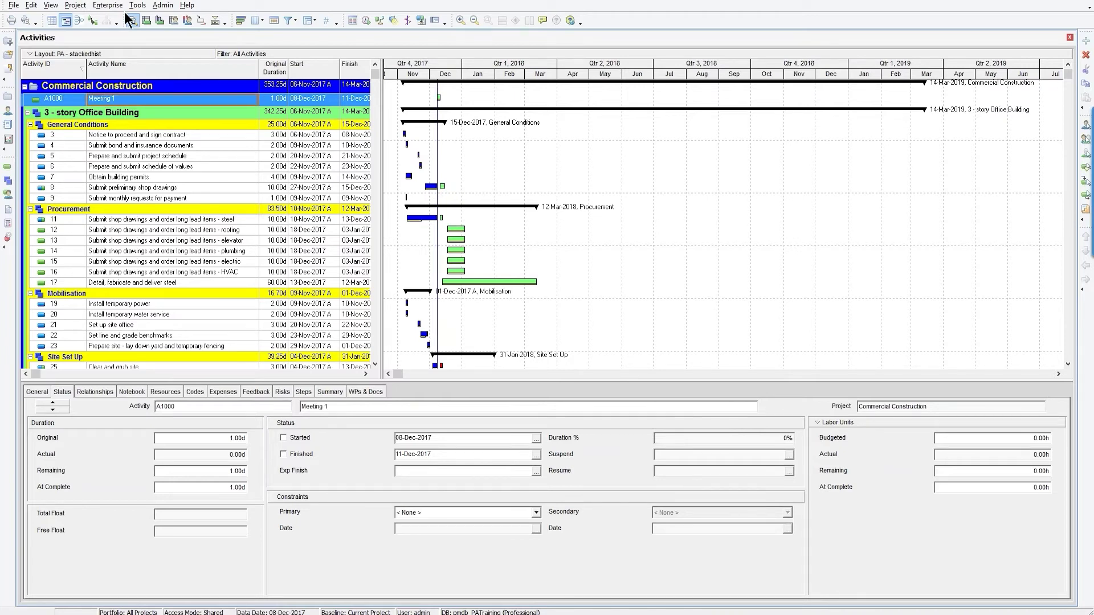
Copy the Meeting 1 activity and paste a duplicate of it
{"action": "right_click", "coordinate": [113, 100]}
{"action": "left_click", "coordinate": [139, 135]}
{"action": "right_click", "coordinate": [129, 100]}
{"action": "left_click", "coordinate": [156, 146]}
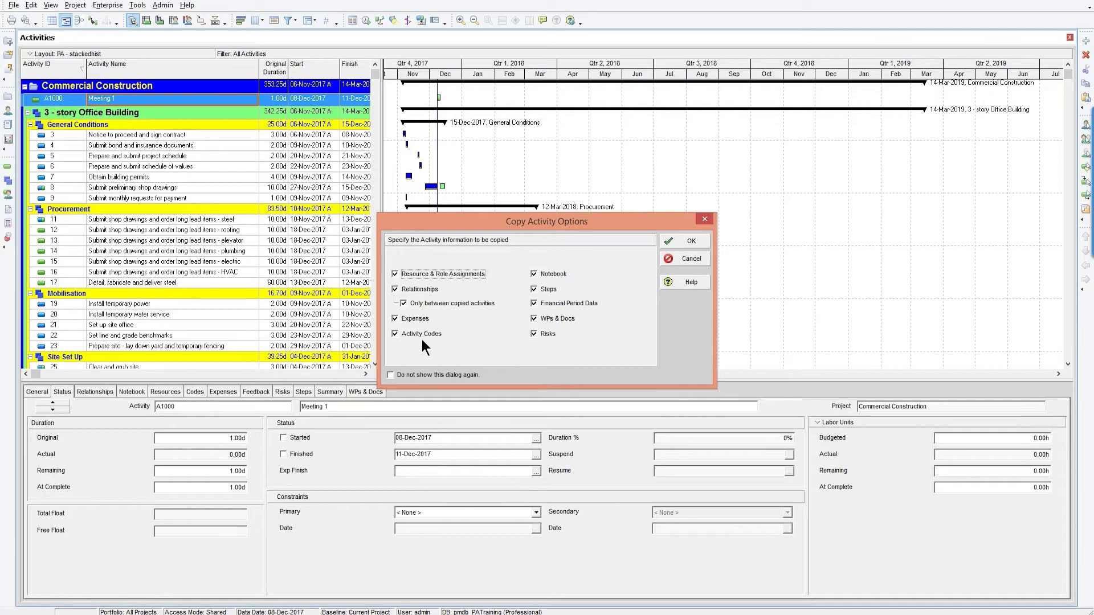
Accept the copy and renumber options to add Meeting 1 copies A1010, A1020 and A1030
{"action": "left_click", "coordinate": [676, 241]}
{"action": "left_click", "coordinate": [686, 229]}
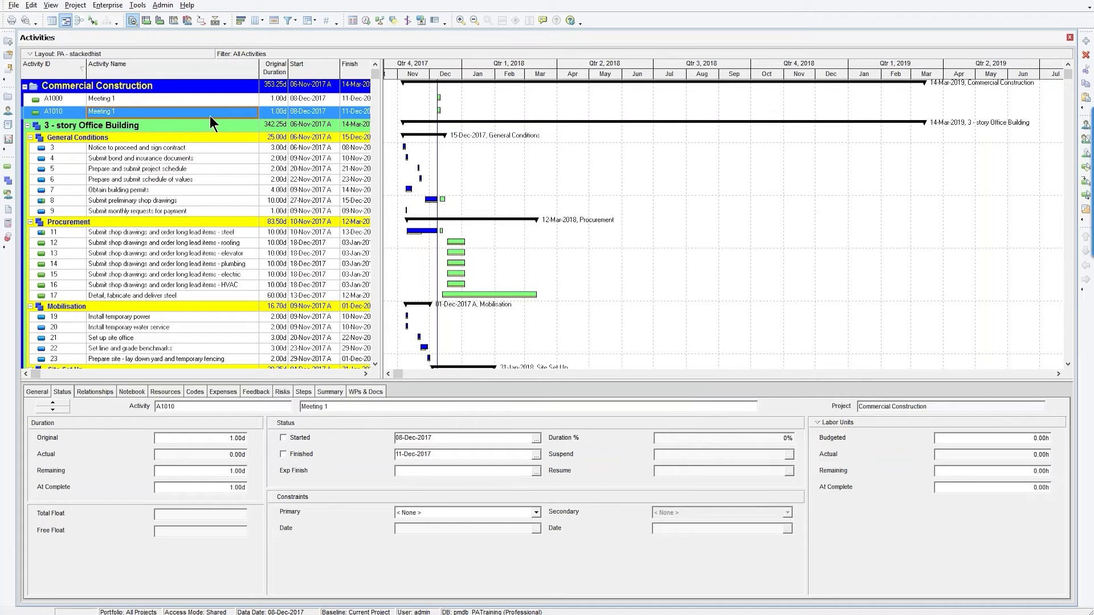
{"action": "key", "text": "ctrl+v"}
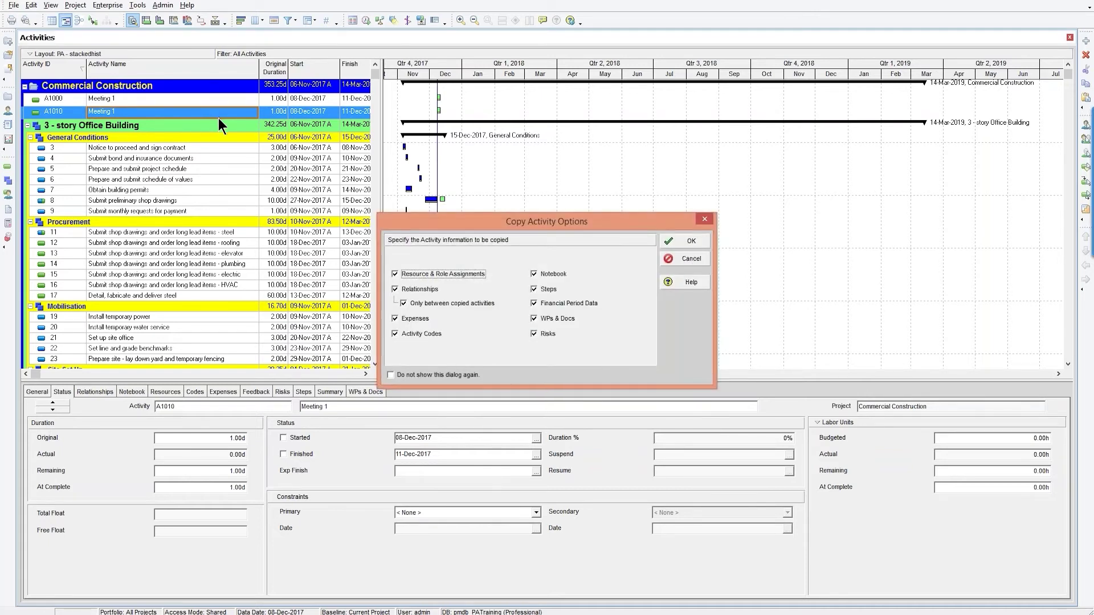
{"action": "left_click", "coordinate": [690, 241]}
{"action": "left_click", "coordinate": [683, 233]}
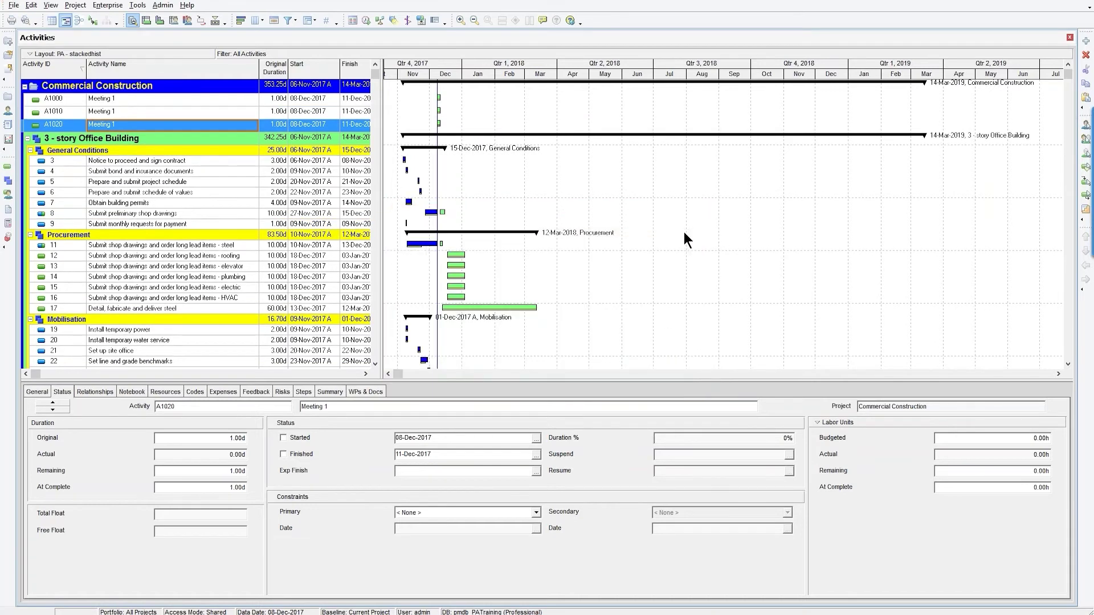
{"action": "key", "text": "ctrl+v"}
{"action": "left_click", "coordinate": [687, 240]}
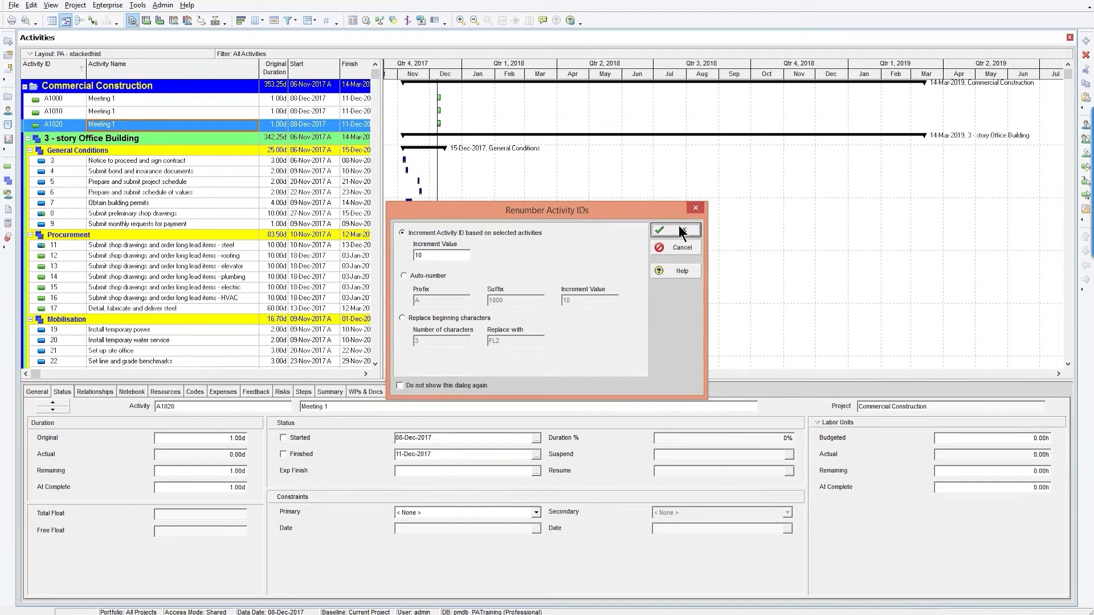
{"action": "left_click", "coordinate": [678, 230]}
Paste copy A1040, turning off the Copy Activity Options and Renumber prompts
{"action": "key", "text": "ctrl+v"}
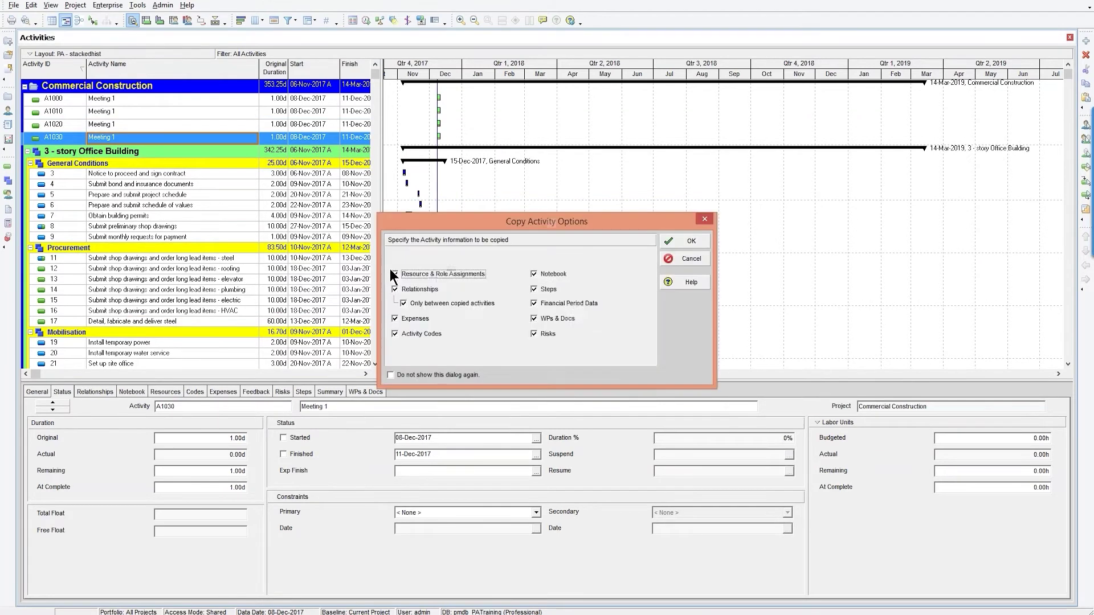
{"action": "left_click", "coordinate": [417, 374]}
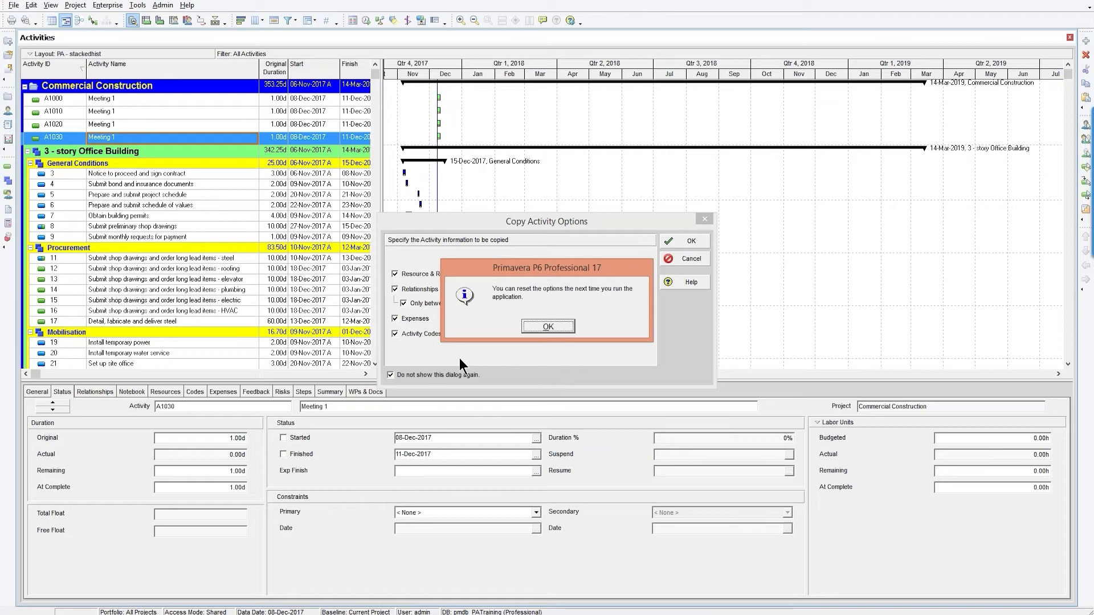
{"action": "left_click", "coordinate": [548, 326]}
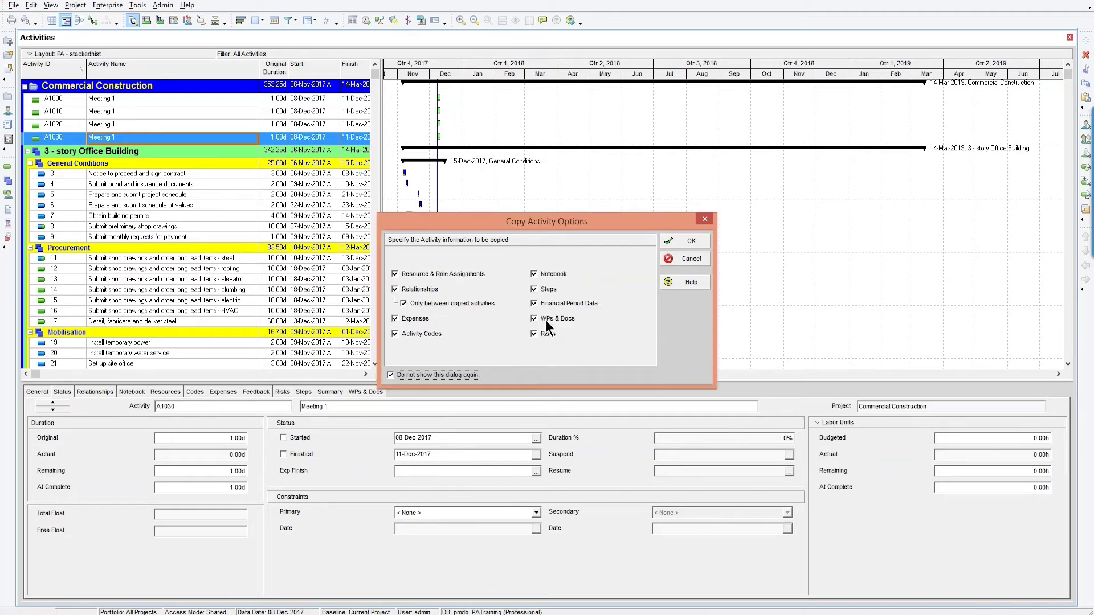
{"action": "left_click", "coordinate": [688, 241]}
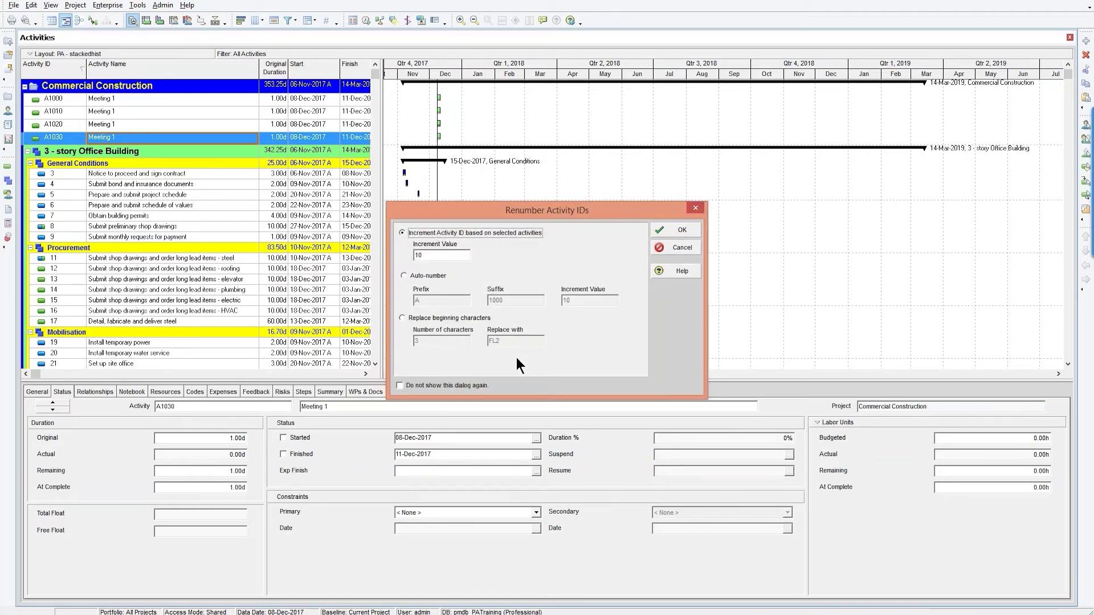
{"action": "left_click", "coordinate": [460, 383]}
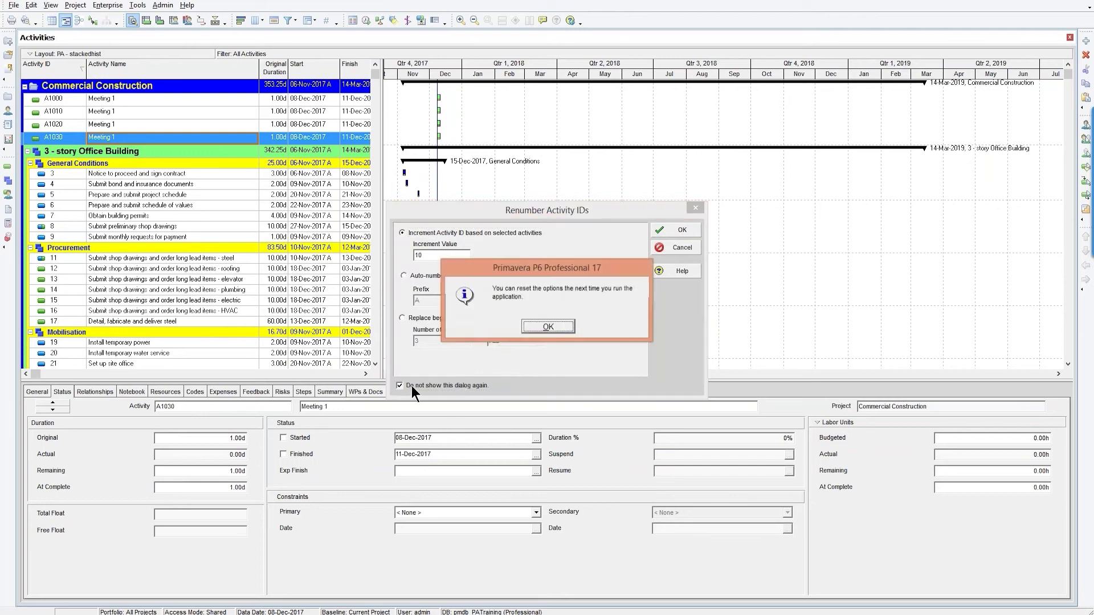
{"action": "left_click", "coordinate": [541, 323]}
{"action": "left_click", "coordinate": [669, 227]}
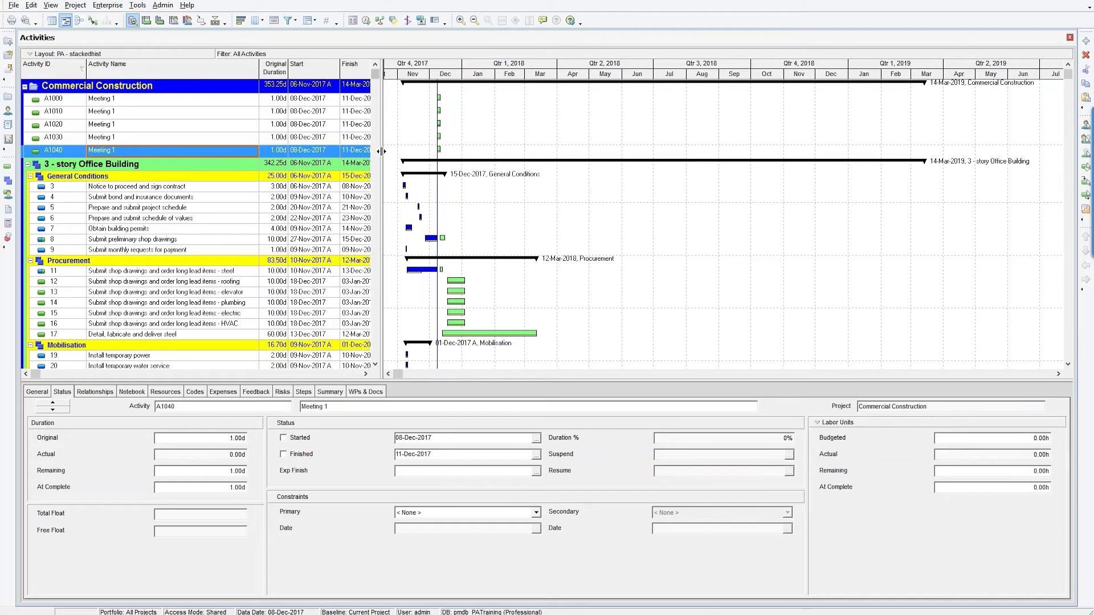
Widen the activity table to reveal Total Float and add activity A1050 under Commercial Construction
{"action": "left_click_drag", "start_coordinate": [427, 162], "coordinate": [436, 163]}
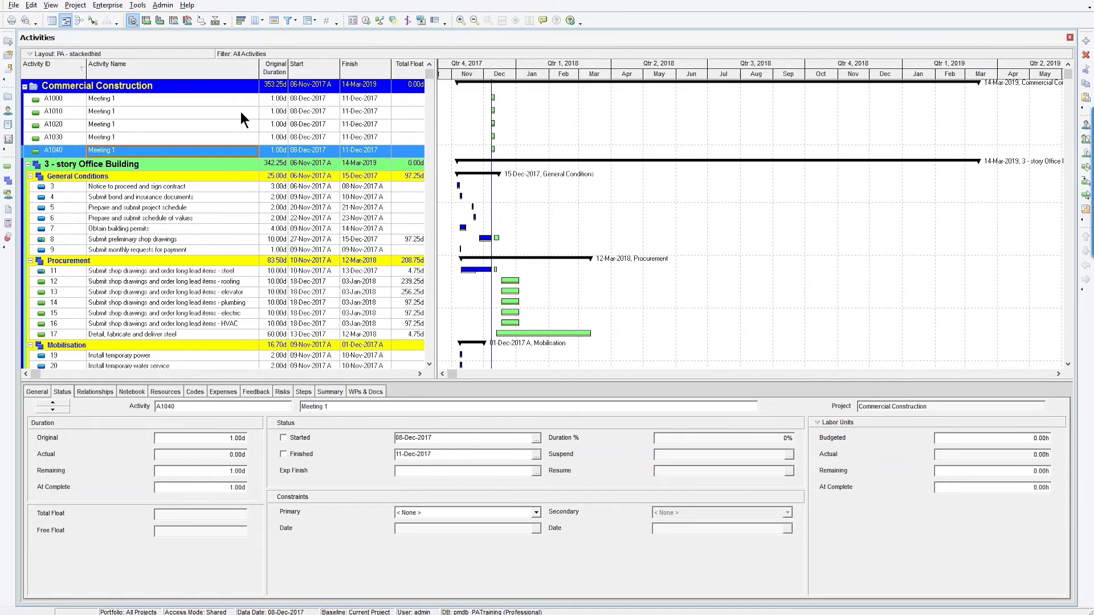
{"action": "left_click", "coordinate": [162, 87]}
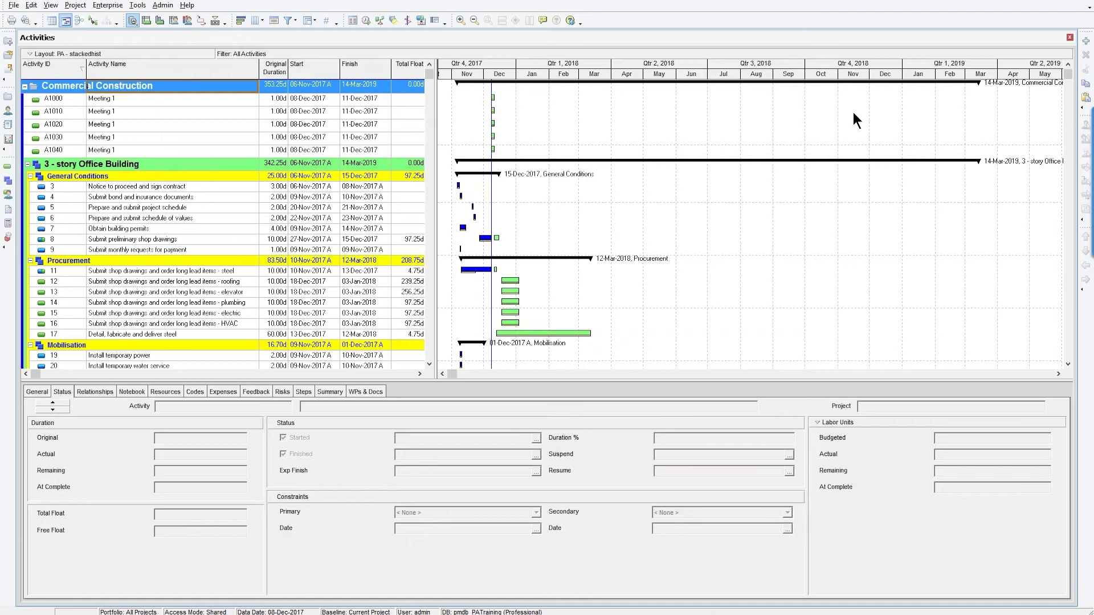
{"action": "left_click", "coordinate": [1085, 41]}
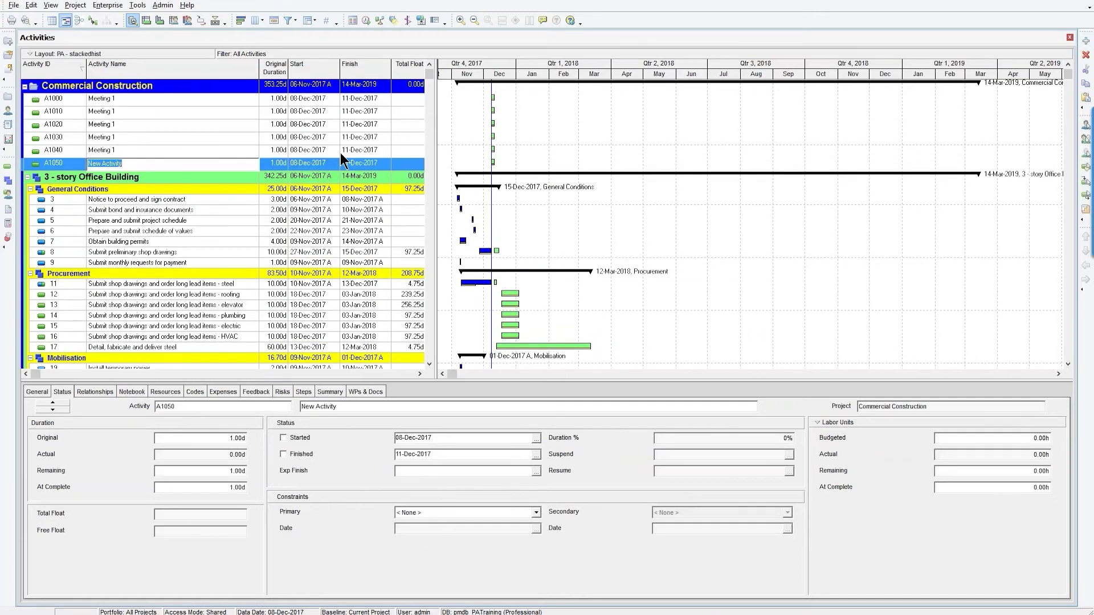
Rename A1050 to 'WBS Summary - Monthly meetings'
{"action": "type", "text": "WBS Summary"}
{"action": "key", "text": "Return"}
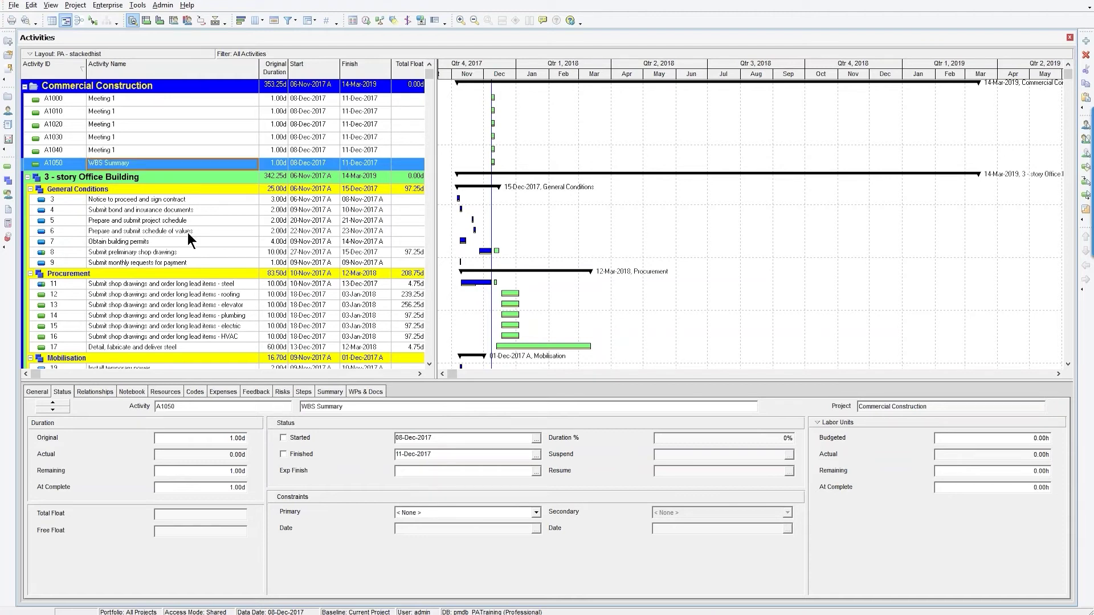
{"action": "key", "text": "F2"}
{"action": "type", "text": "- M"}
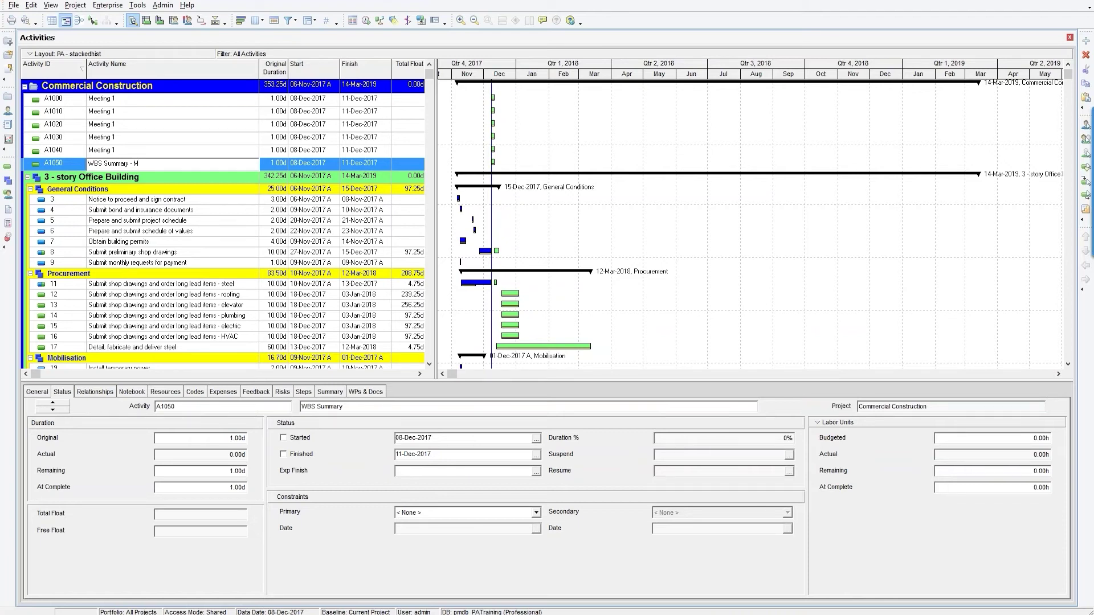
{"action": "type", "text": "onthly meetings"}
{"action": "key", "text": "Return"}
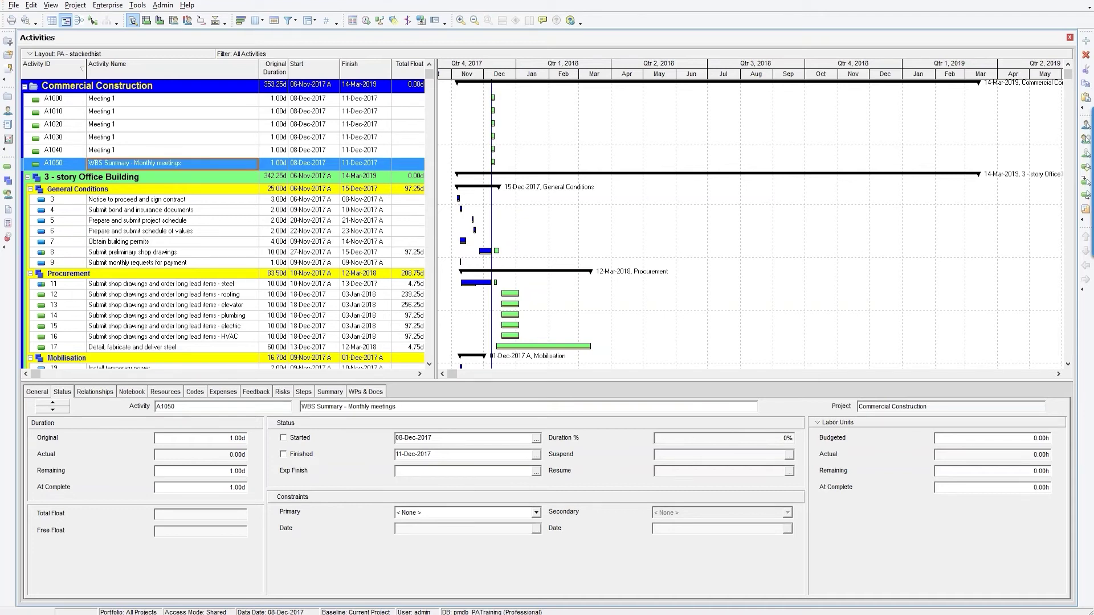
Set A1050's activity type to WBS Summary on the General tab
{"action": "left_click", "coordinate": [38, 392]}
{"action": "left_click", "coordinate": [255, 438]}
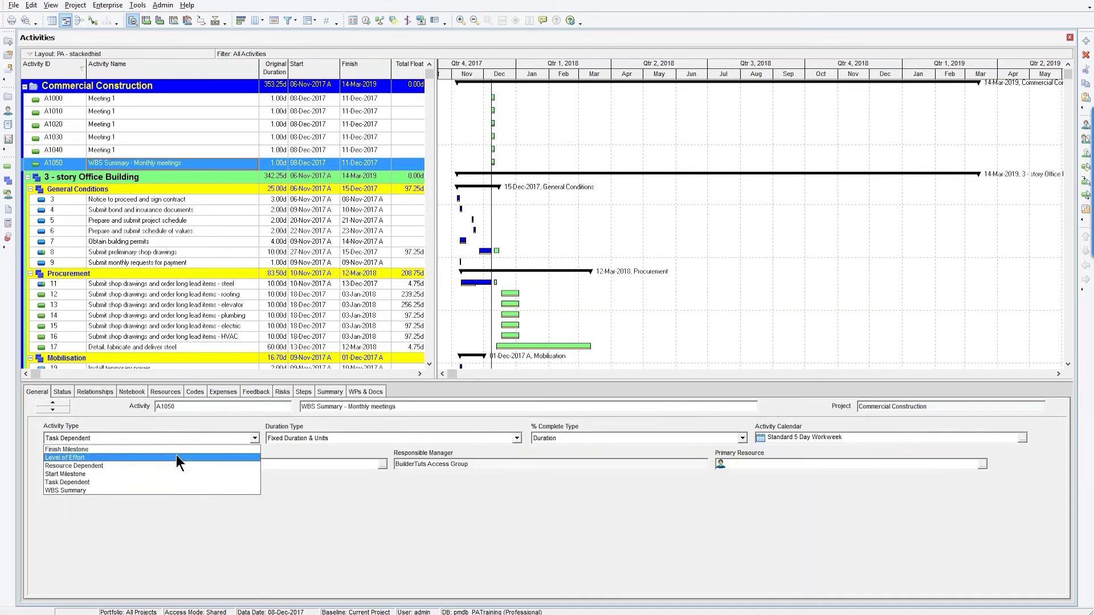
{"action": "left_click", "coordinate": [75, 489]}
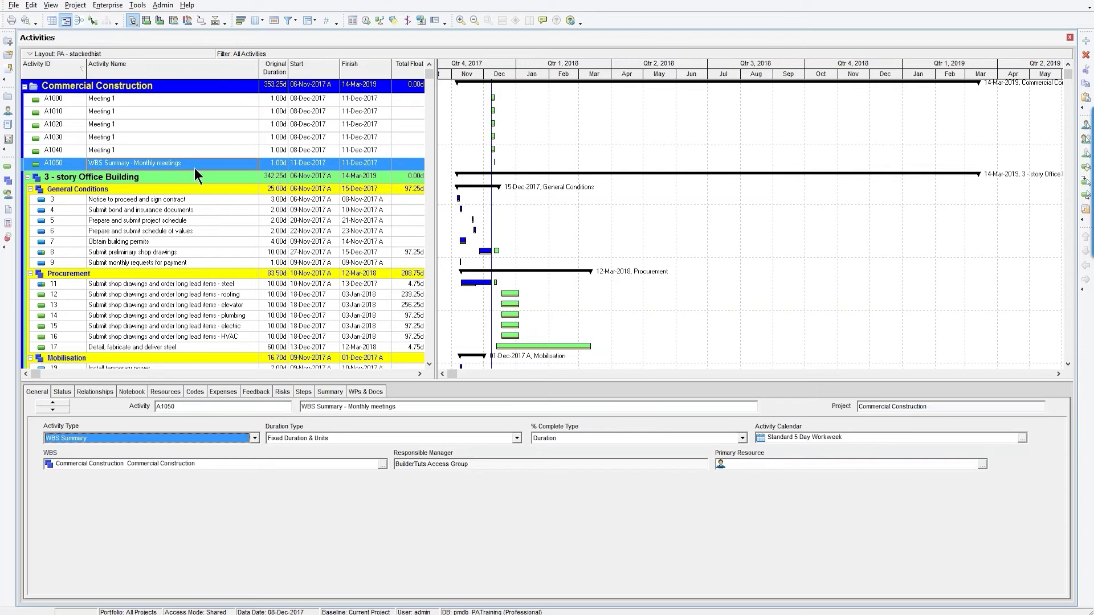
{"action": "left_click", "coordinate": [275, 87]}
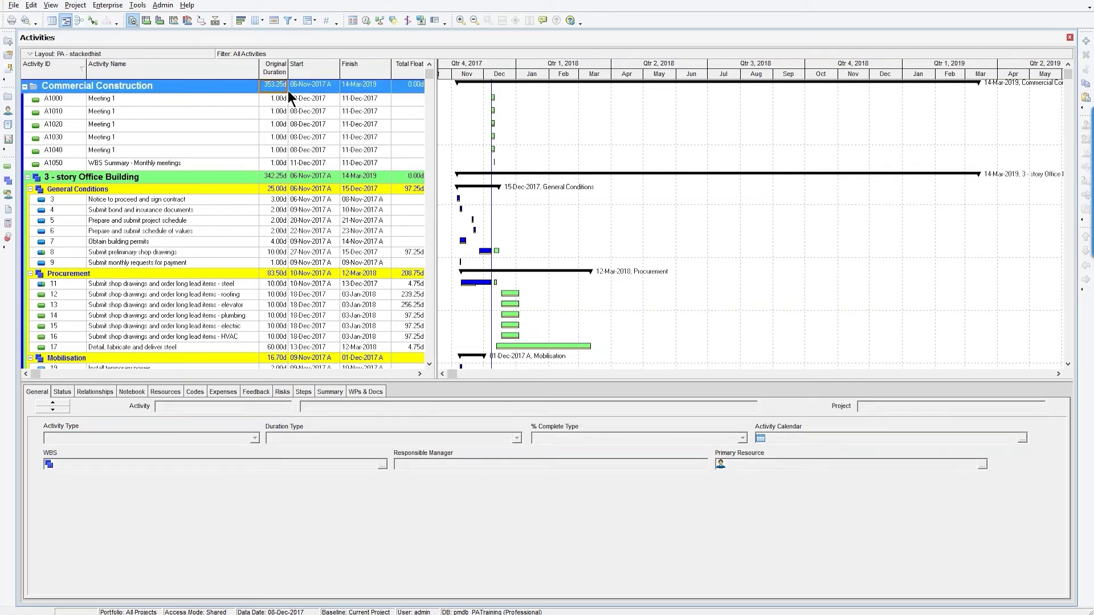
{"action": "left_click", "coordinate": [277, 166]}
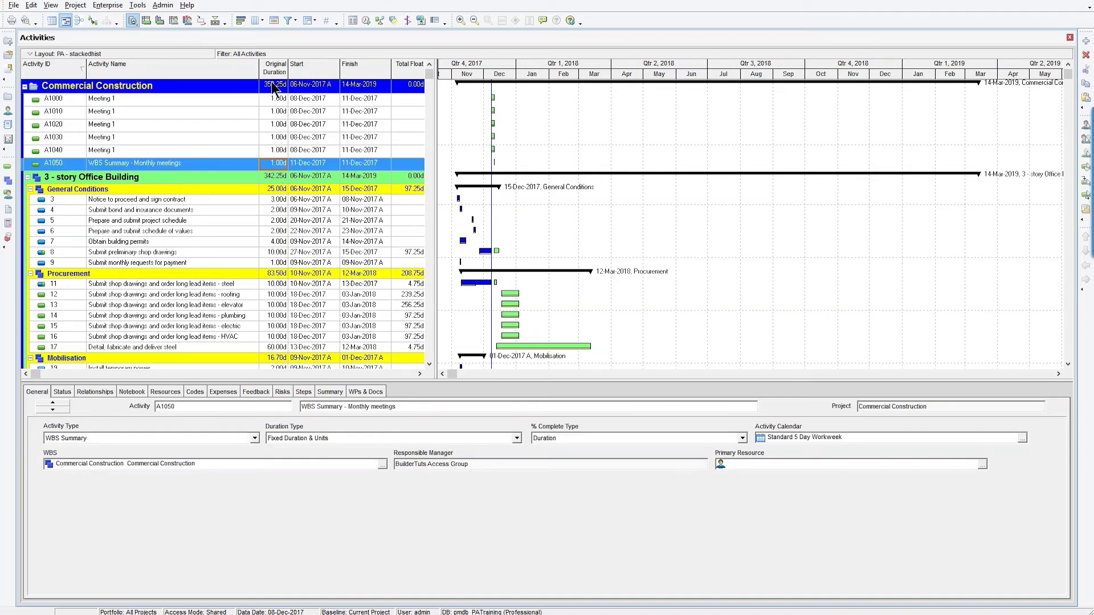
{"action": "left_click", "coordinate": [272, 84]}
Schedule the project so A1050 spans 353.25d from 06-Nov-2017 to 14-Mar-2019
{"action": "left_click", "coordinate": [271, 166]}
{"action": "left_click", "coordinate": [366, 21]}
{"action": "left_click", "coordinate": [670, 262]}
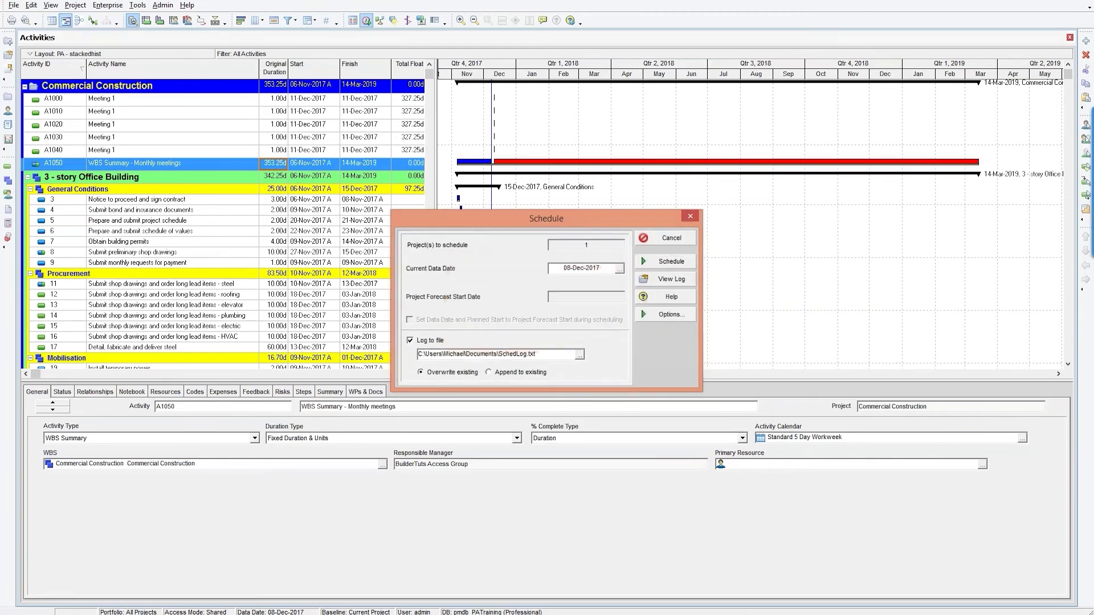
{"action": "left_click", "coordinate": [272, 83]}
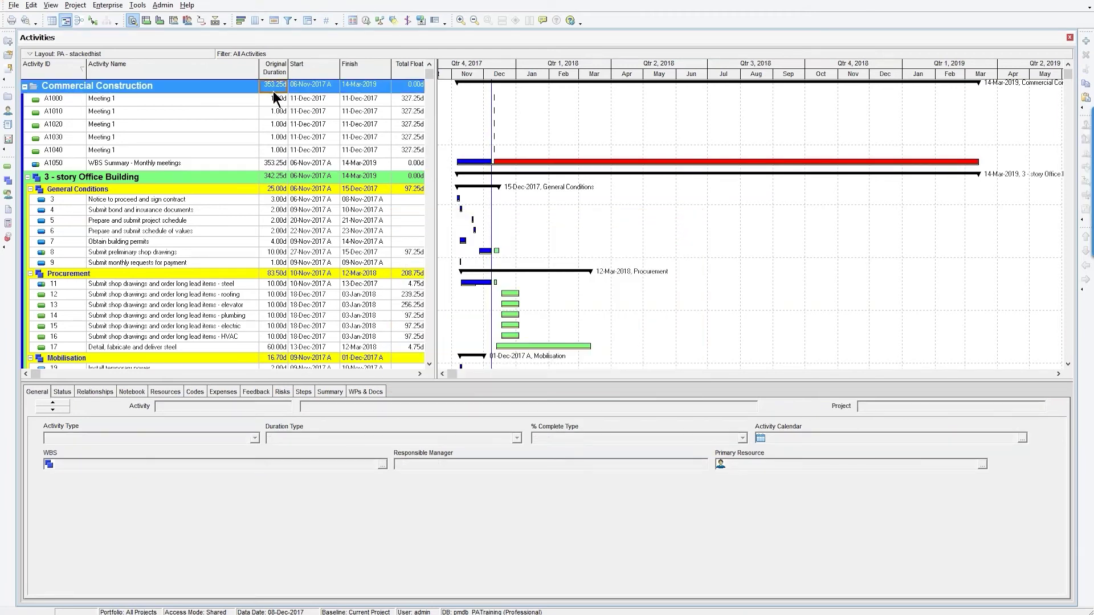
{"action": "left_click", "coordinate": [275, 162]}
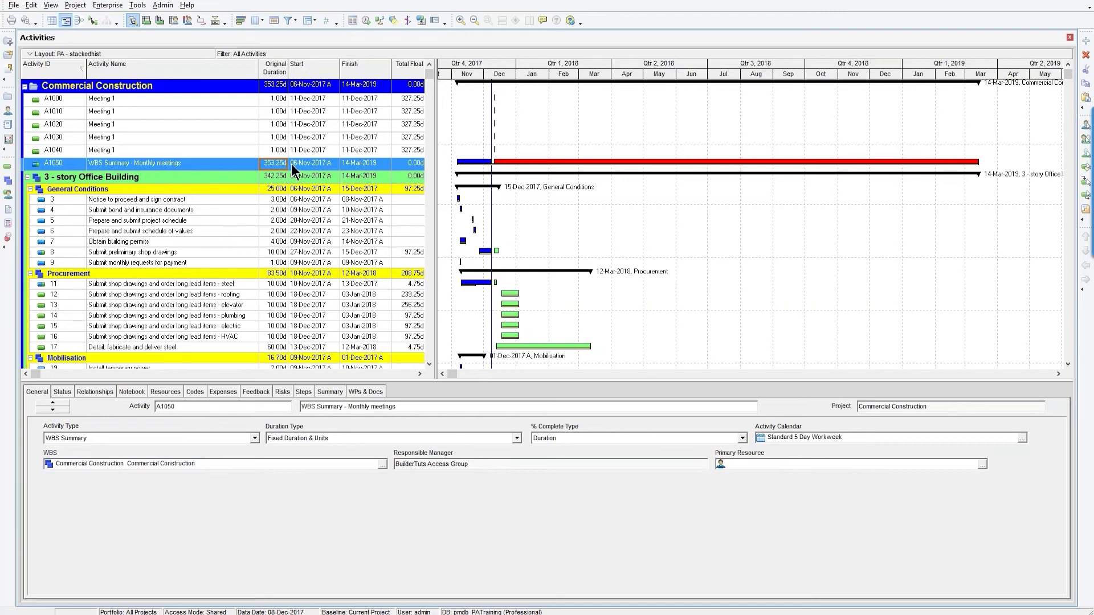
{"action": "left_click", "coordinate": [194, 165]}
Show the Resources tab for A1050, which has no resources assigned
{"action": "left_click", "coordinate": [161, 393]}
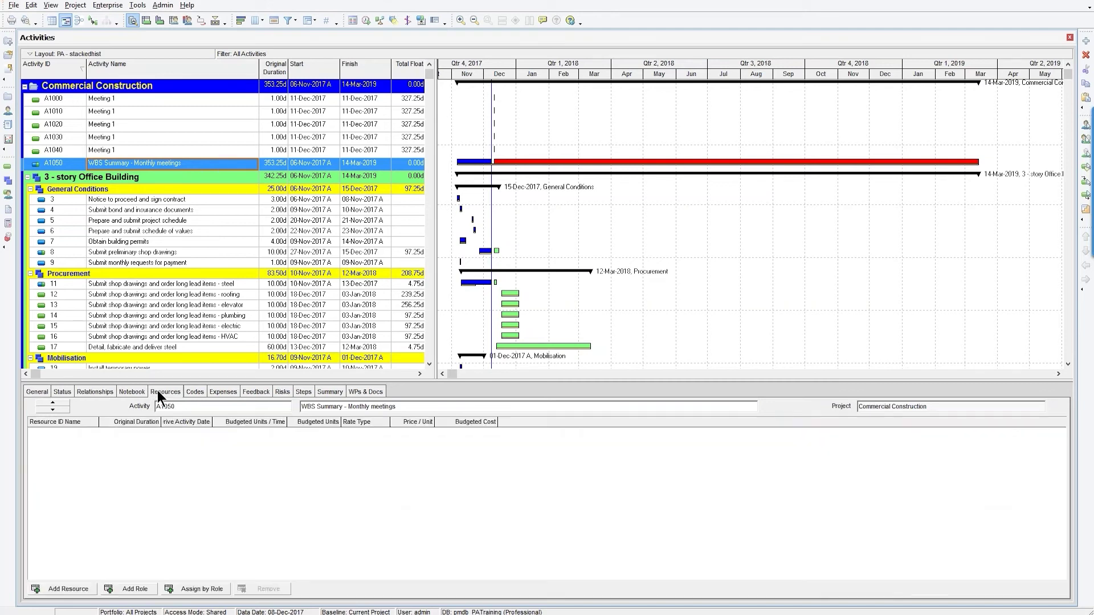